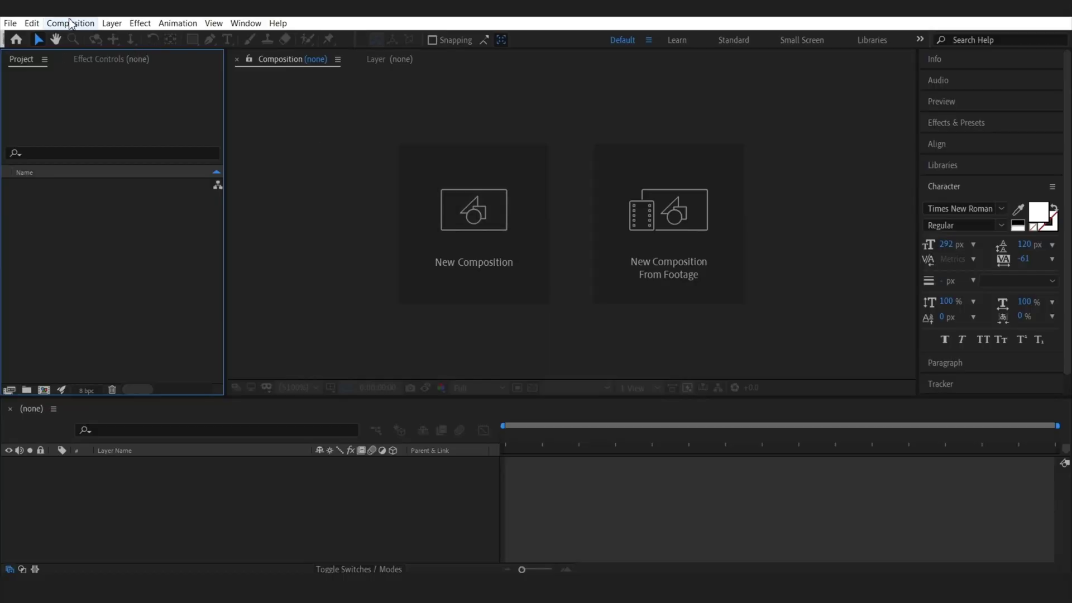
Start a new composition from the HDTV 1080 24 preset.
click(71, 24)
click(115, 43)
click(476, 189)
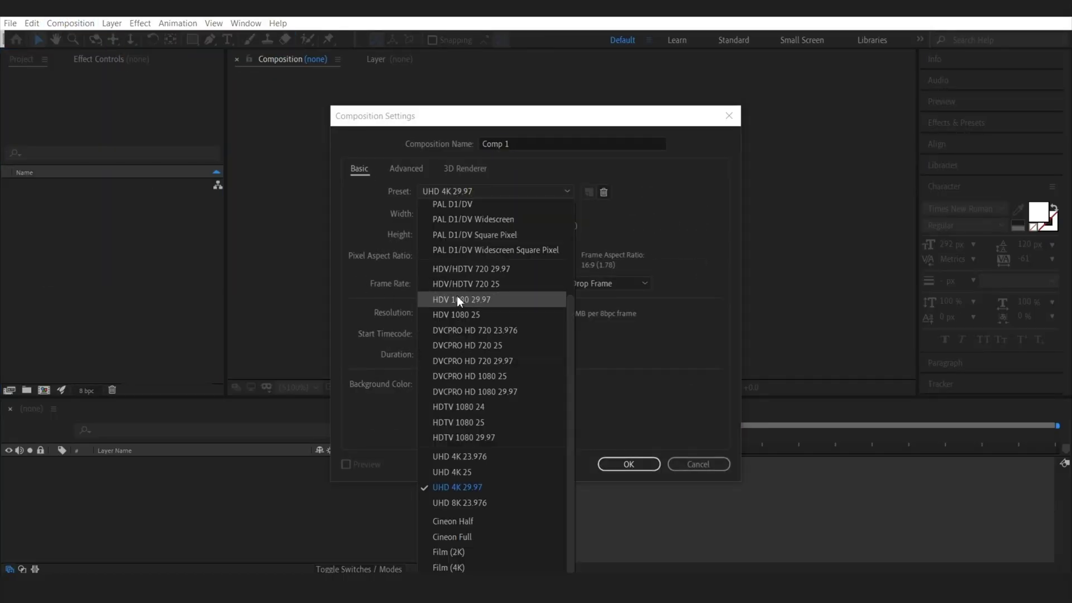
click(459, 406)
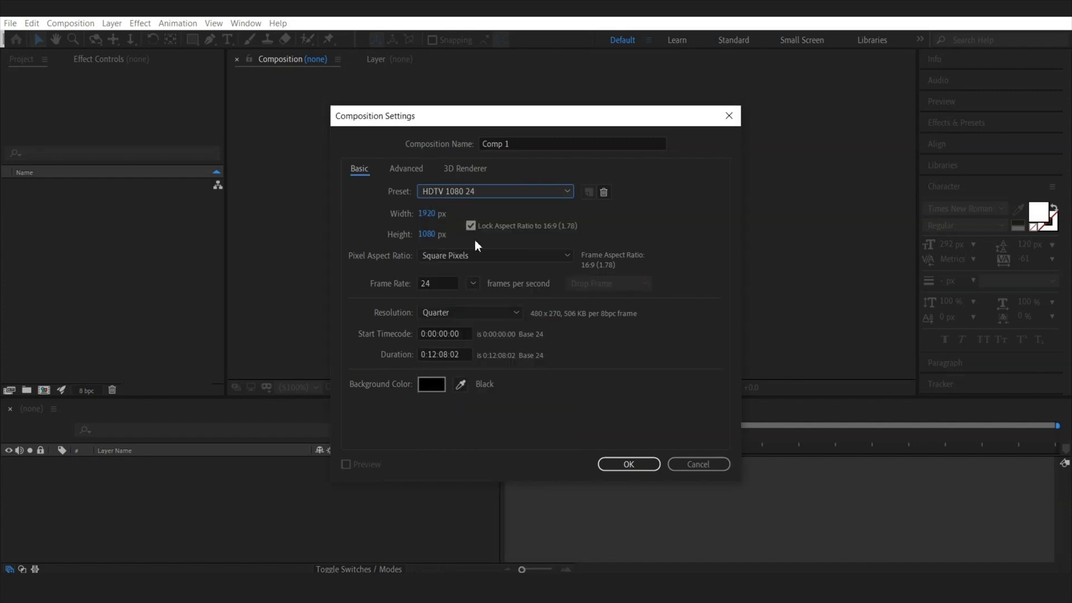
Unlock the aspect ratio, set the frame to 1080x1920 and duration to 0:00:15:00, and create it.
click(427, 233)
text(1920)
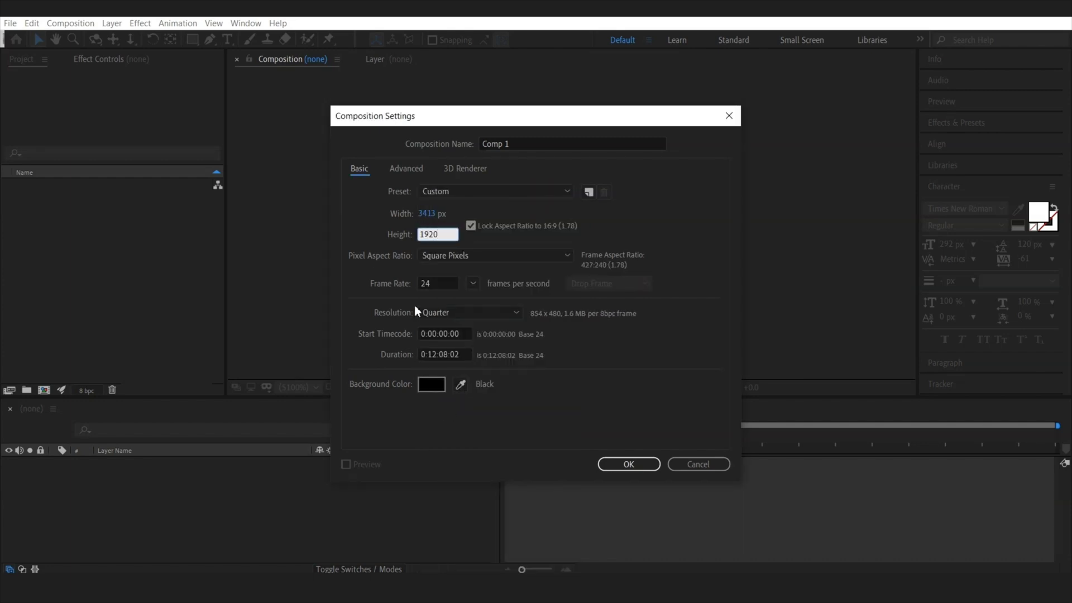
click(469, 225)
click(424, 215)
text(1080)
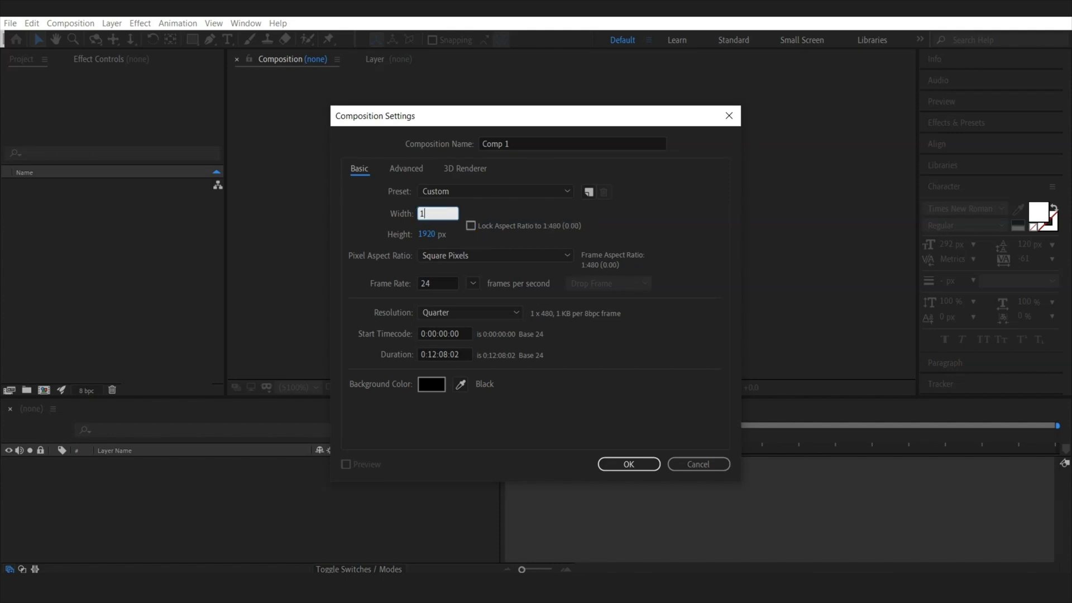
click(433, 354)
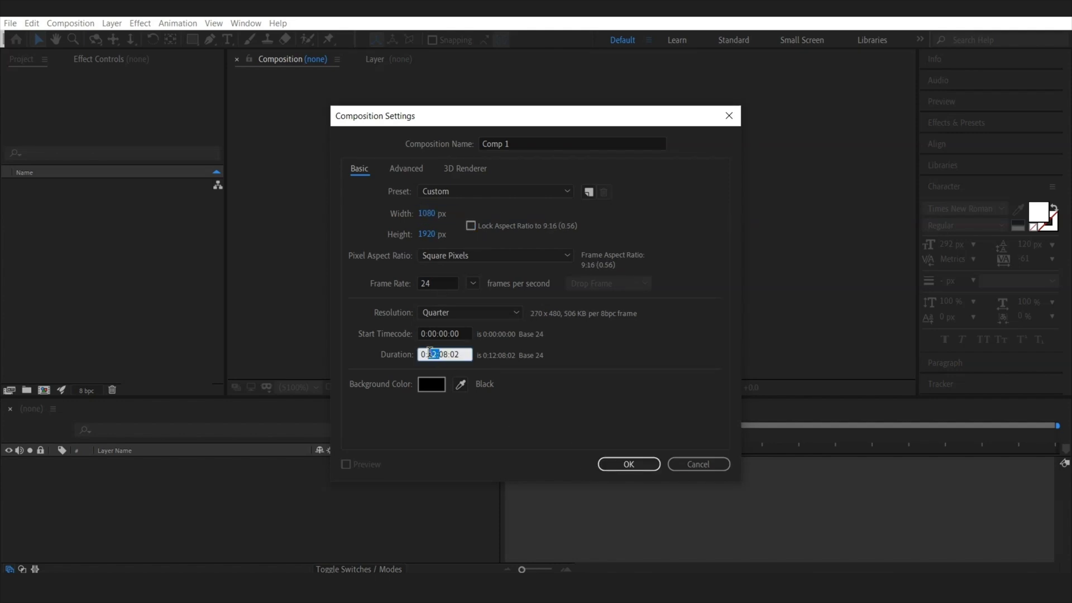
double_click(433, 354)
text(00)
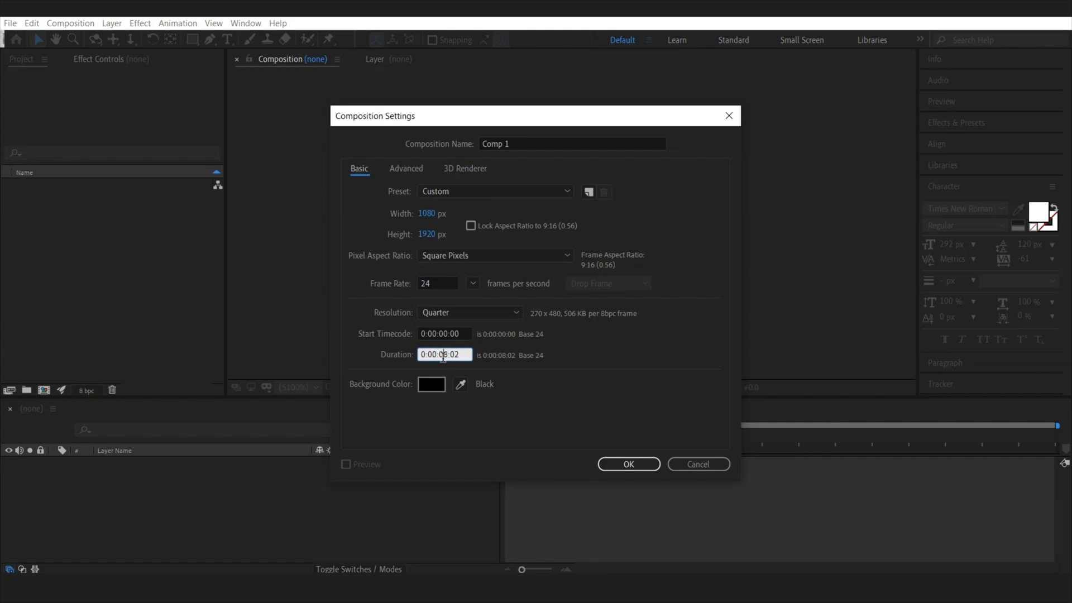
text(15)
text(00)
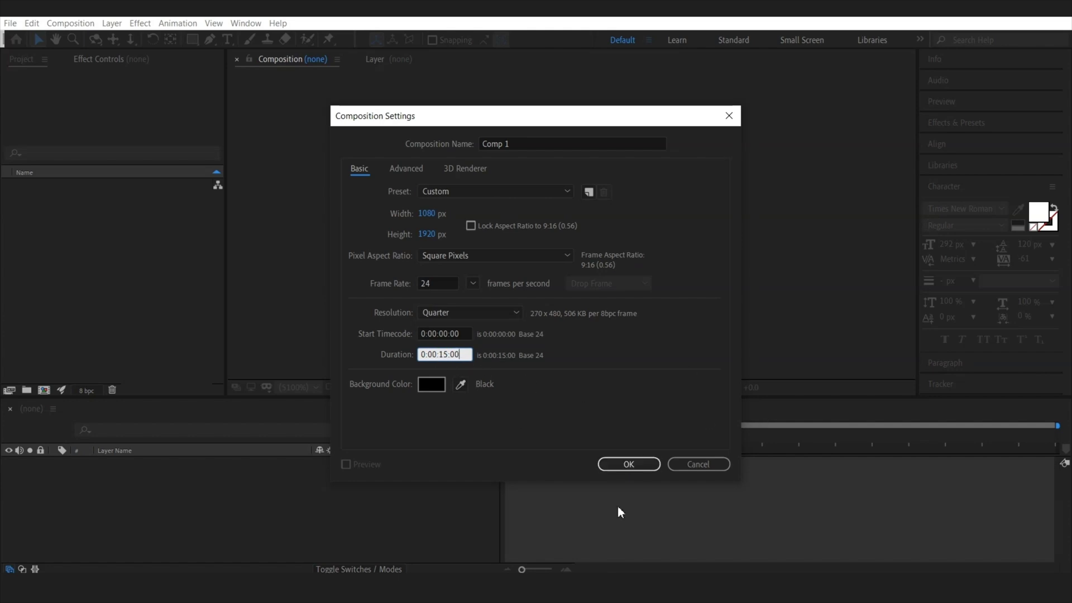
click(618, 460)
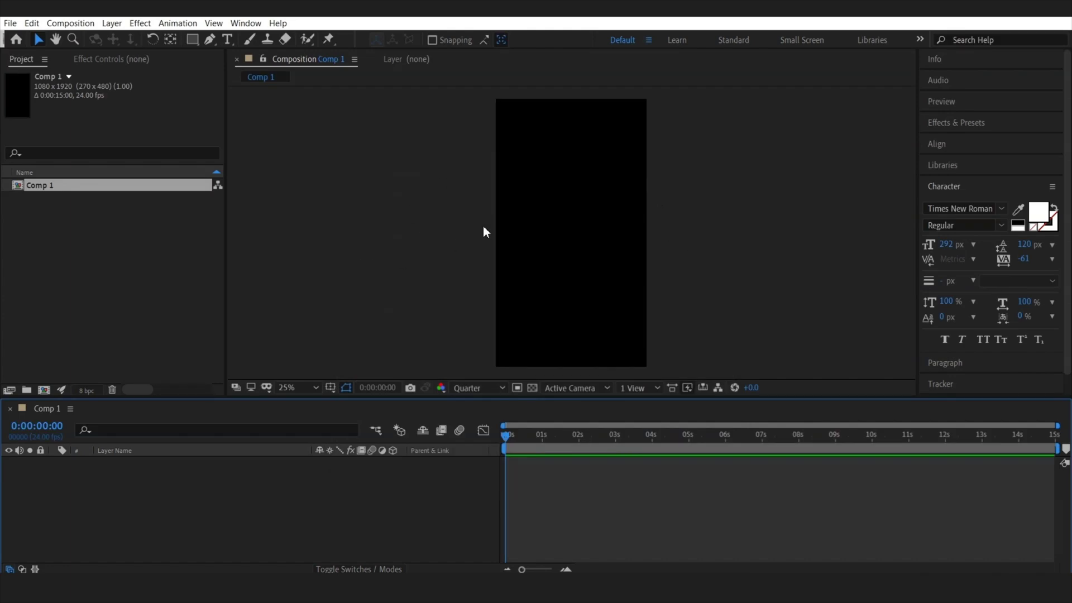
Import comp_004.mp4 and drag it into Comp 1's timeline.
click(9, 23)
click(223, 185)
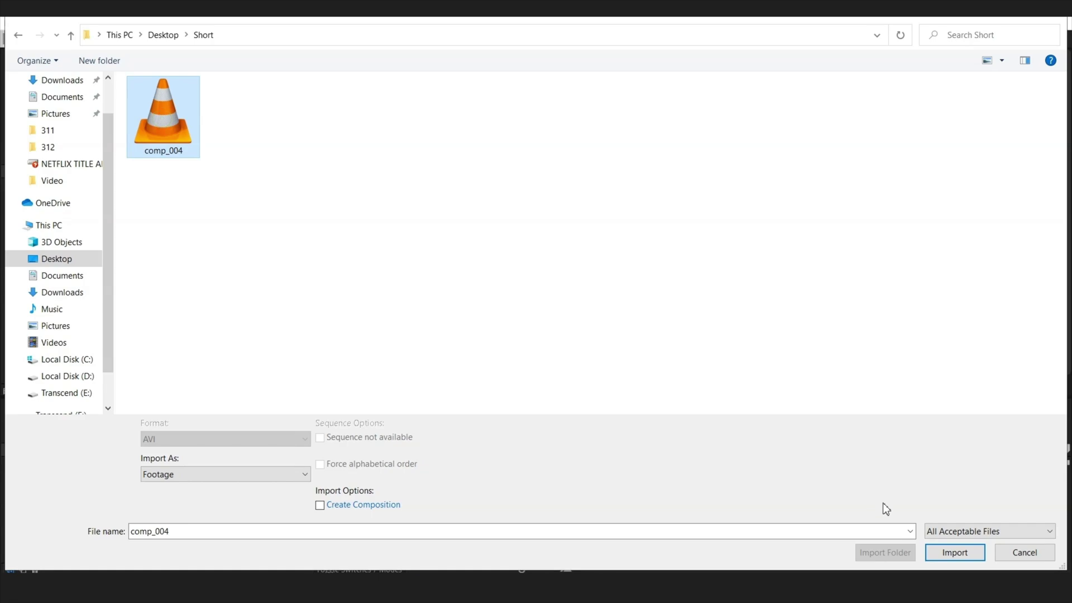
click(955, 552)
click(104, 240)
drag(52, 198, 203, 505)
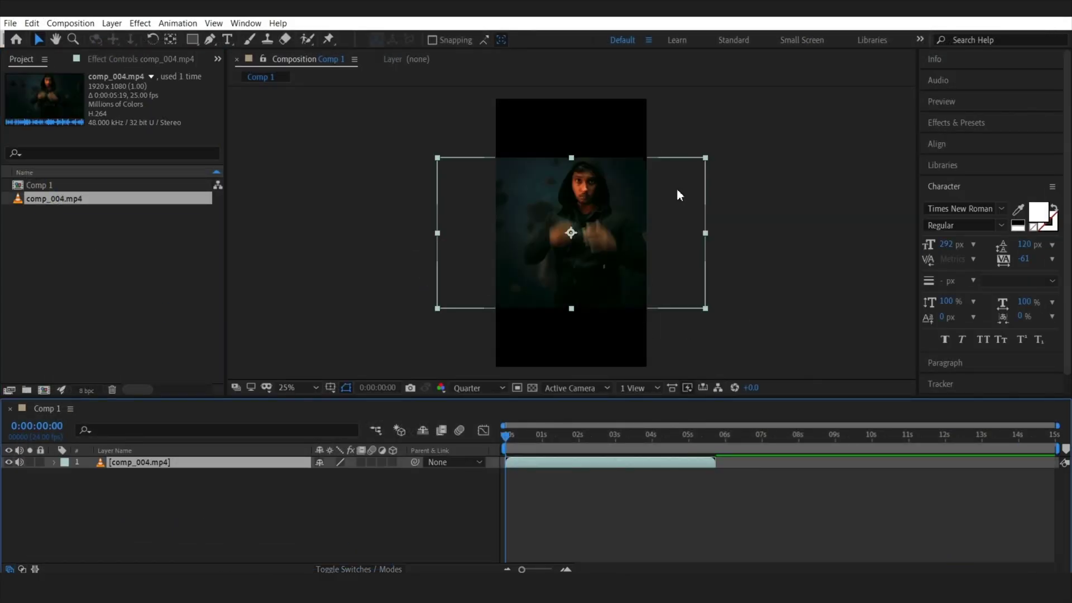
Adjust the clip's Scale, trying larger values and settling on 131%, and nudge it up.
key(s)
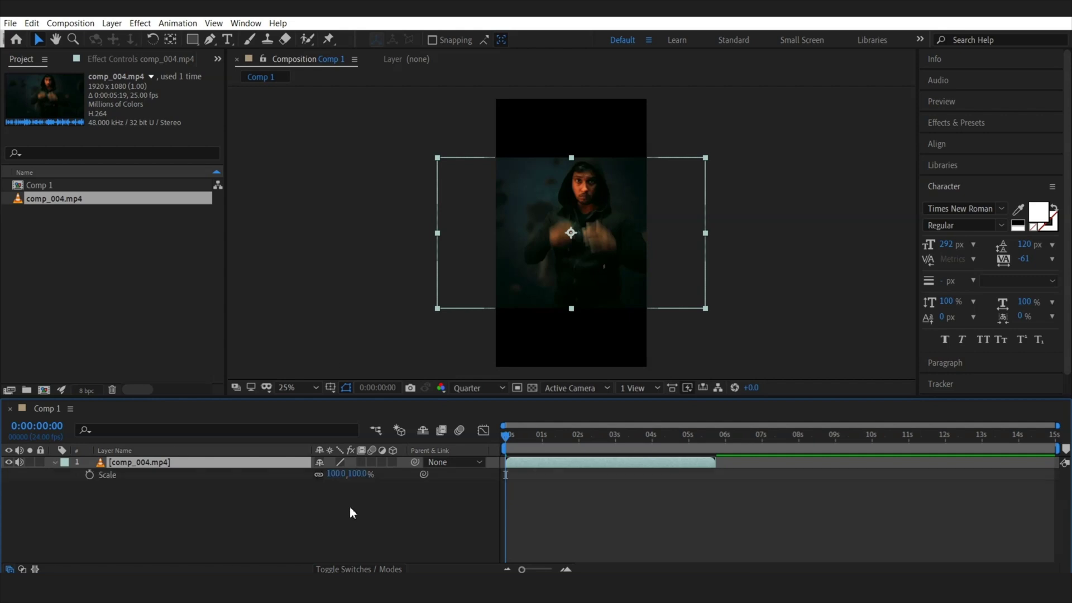
drag(335, 473, 364, 474)
drag(590, 293, 577, 290)
drag(335, 474, 368, 474)
drag(505, 435, 707, 446)
key(n)
key(Home)
drag(335, 474, 306, 473)
drag(610, 240, 578, 239)
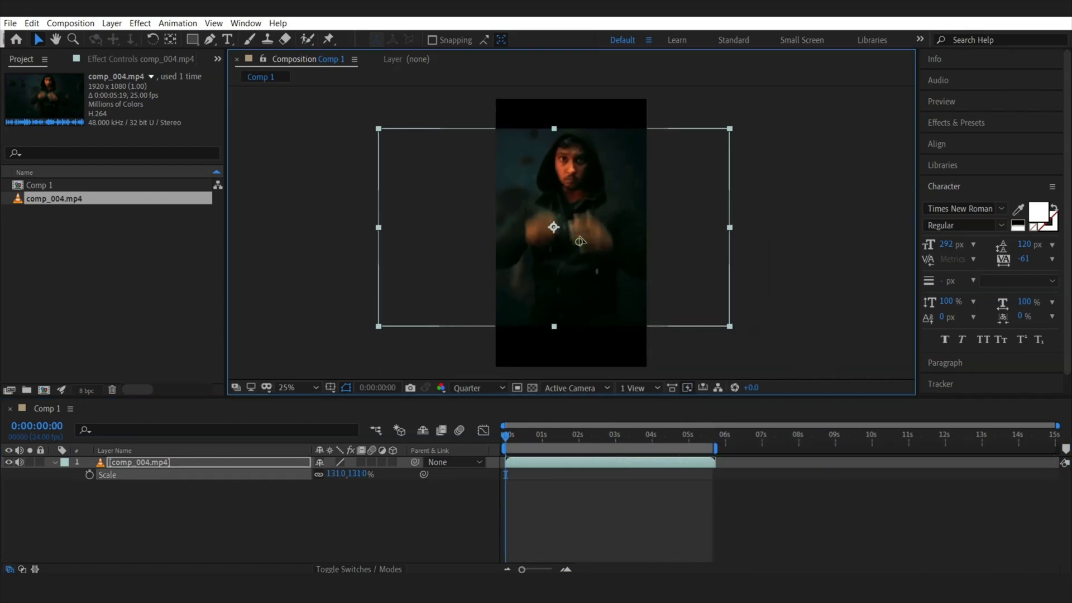
Set the composition background colour to white, then move the clip up slightly.
click(70, 23)
click(106, 55)
click(430, 383)
click(628, 252)
click(929, 261)
click(832, 335)
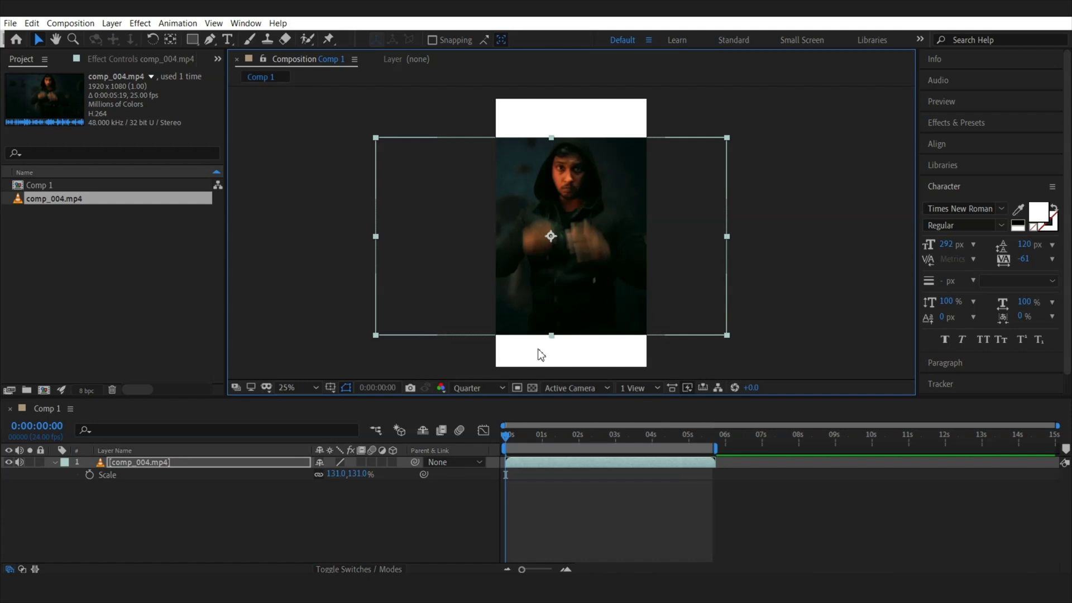
drag(545, 304, 543, 300)
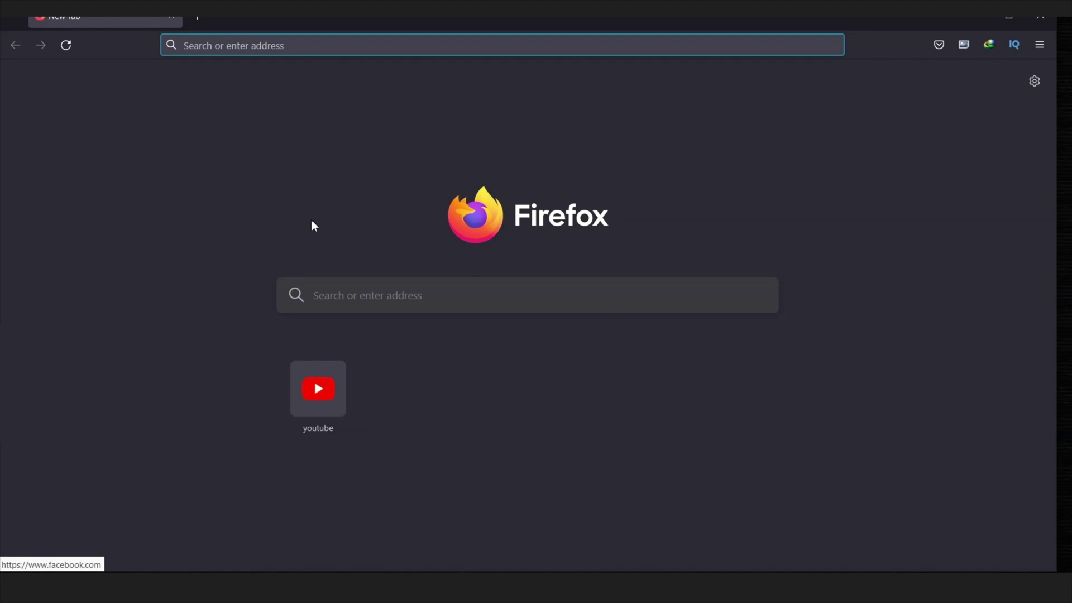
Go to YouTube, start a video upload from Create, and browse for the file.
click(346, 381)
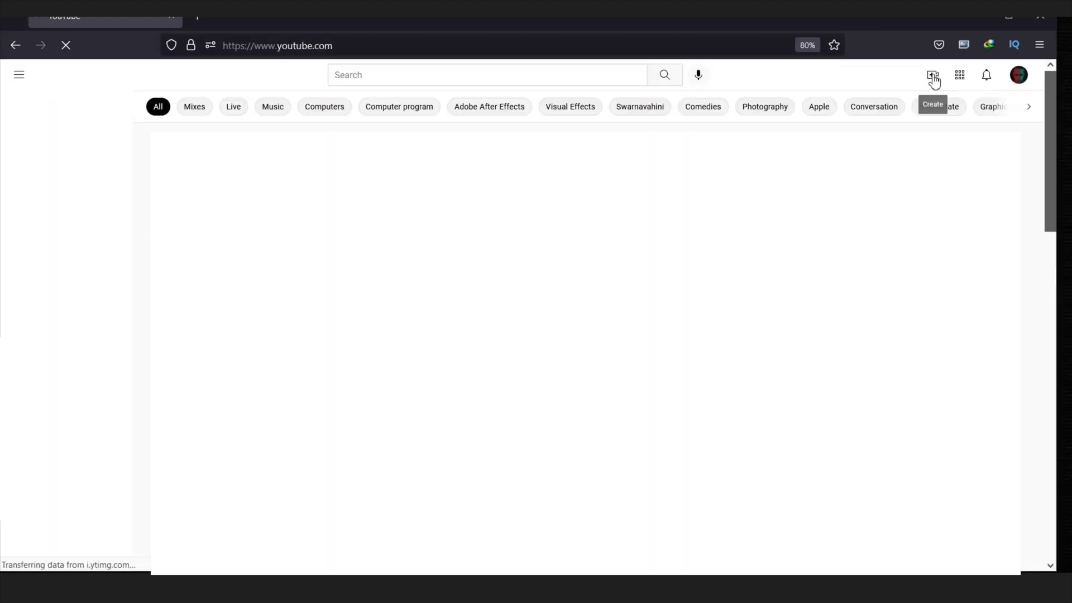
click(932, 77)
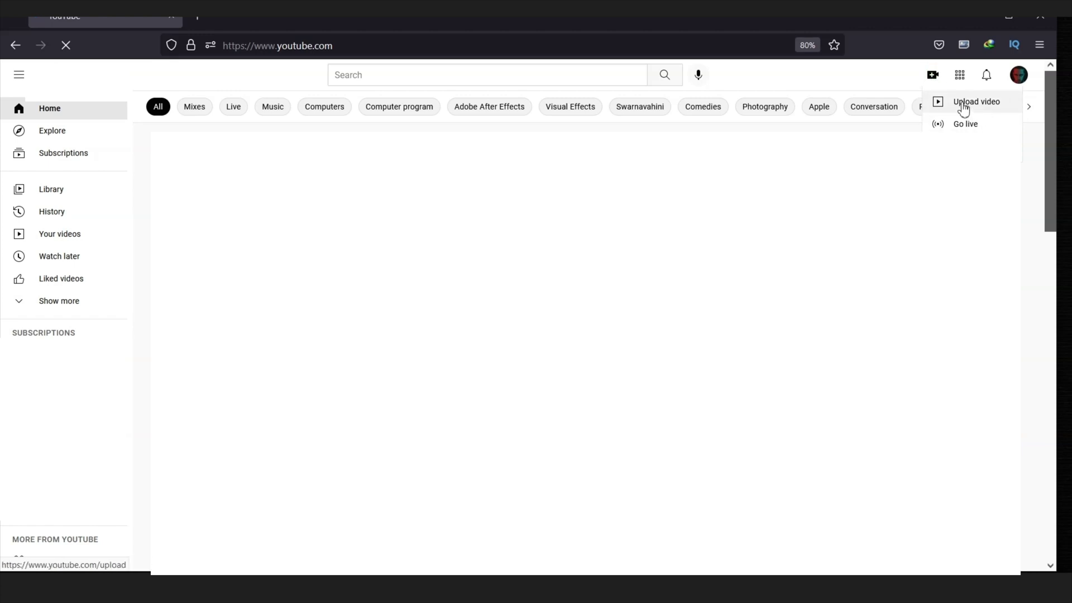
click(964, 107)
click(933, 78)
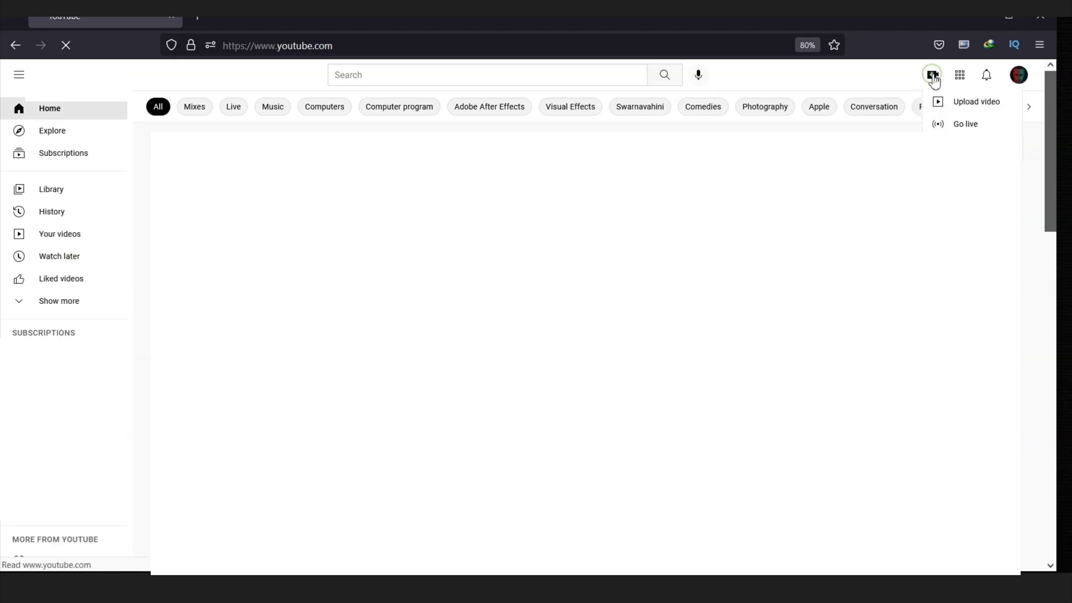
click(964, 108)
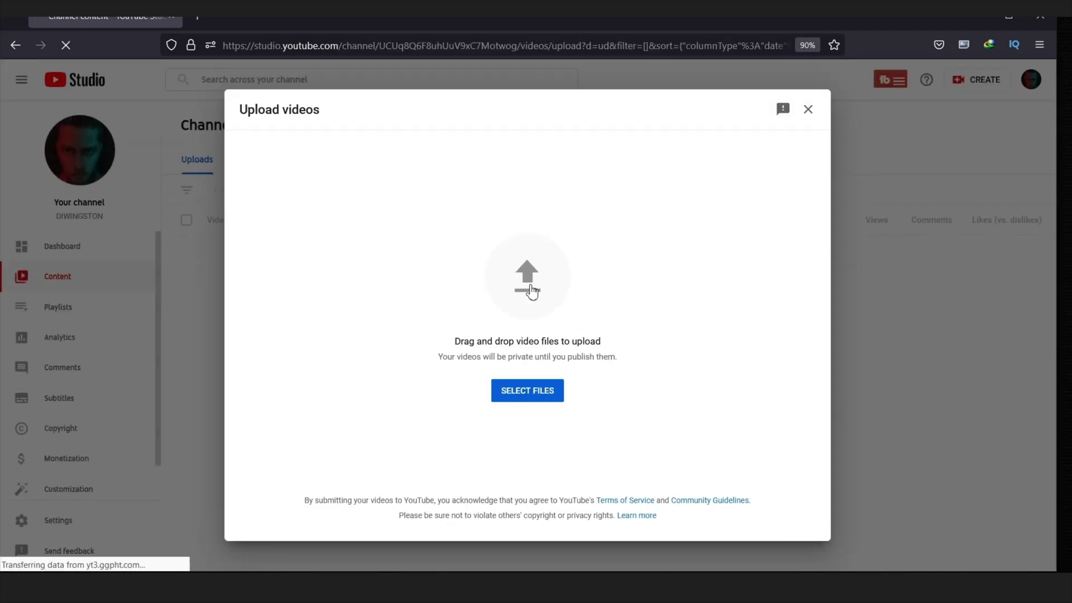
click(506, 277)
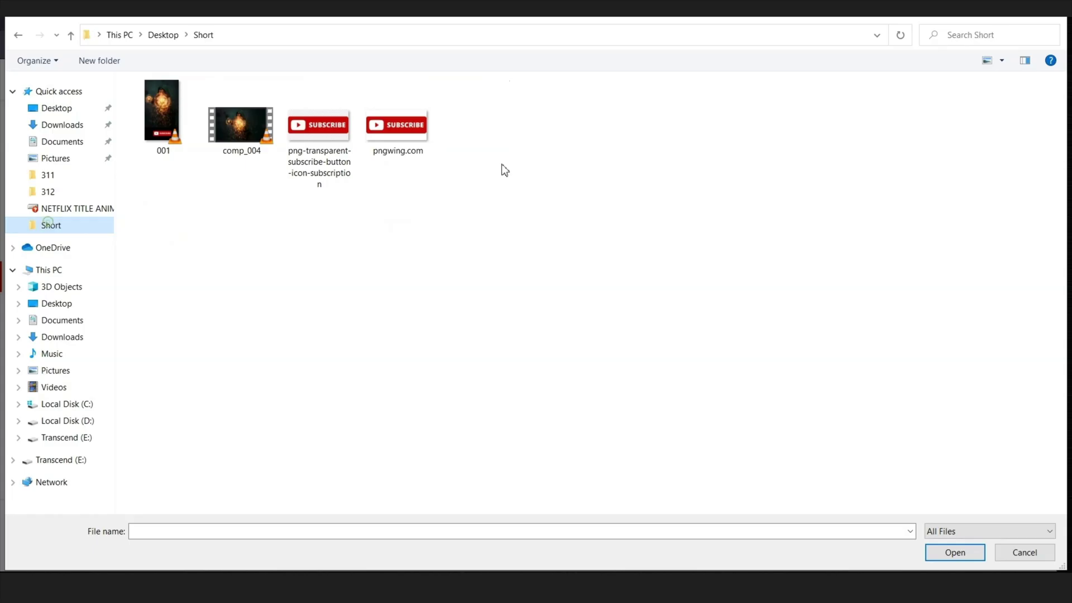
Upload the 001 video and clear its prefilled description.
click(168, 120)
click(969, 554)
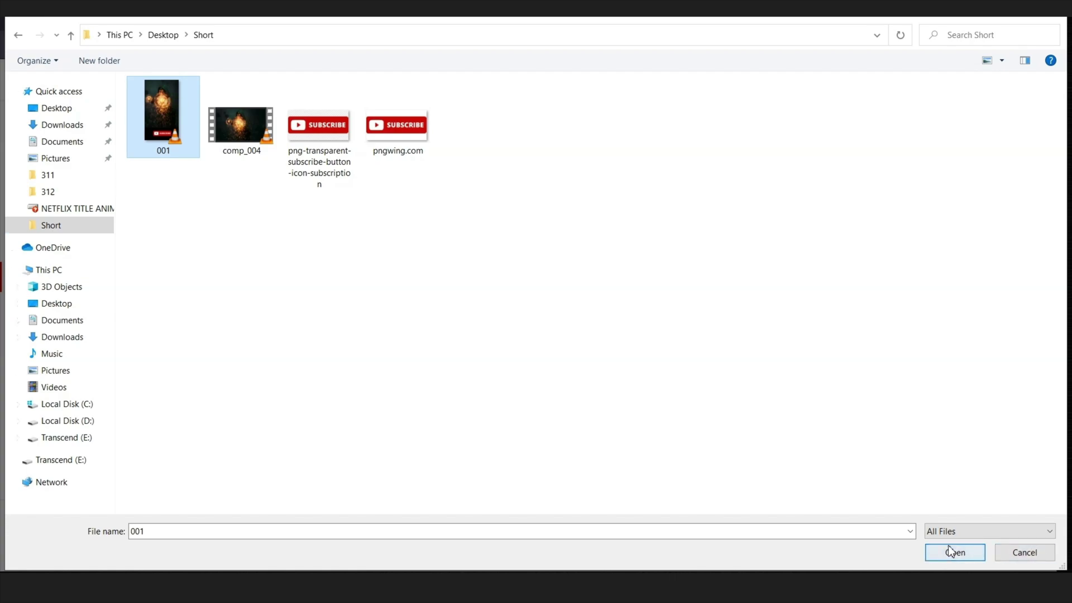
key(Tab)
key(ctrl+a)
scroll(285, 315, up, 5)
key(BackSpace)
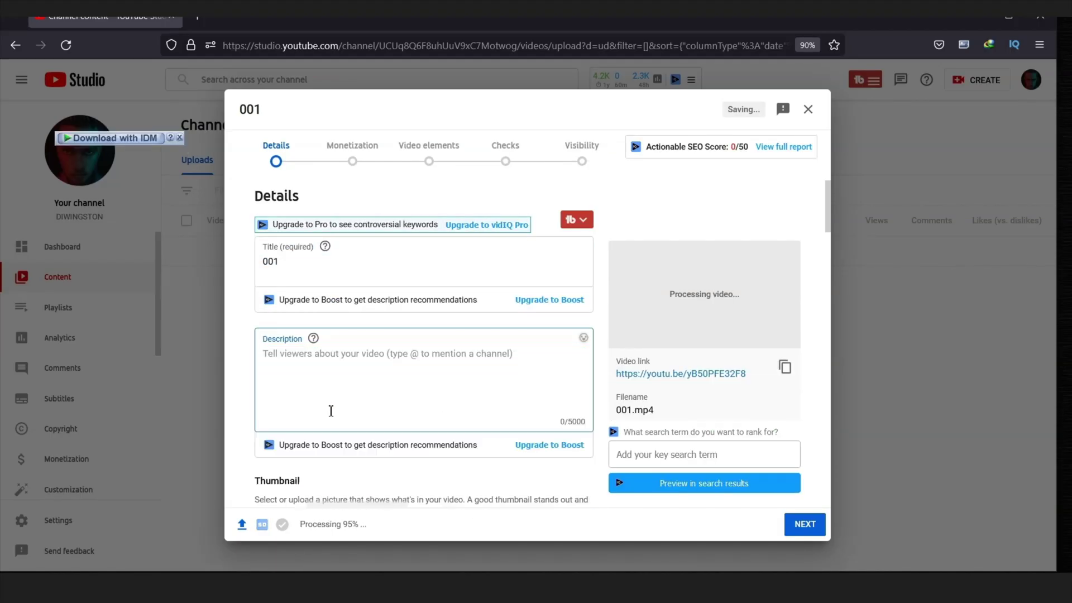
Replace the title 001 with 'Dr Strange Shield Effect #Shorts'.
click(291, 261)
key(ctrl+a)
key(BackSpace)
text(Dr )
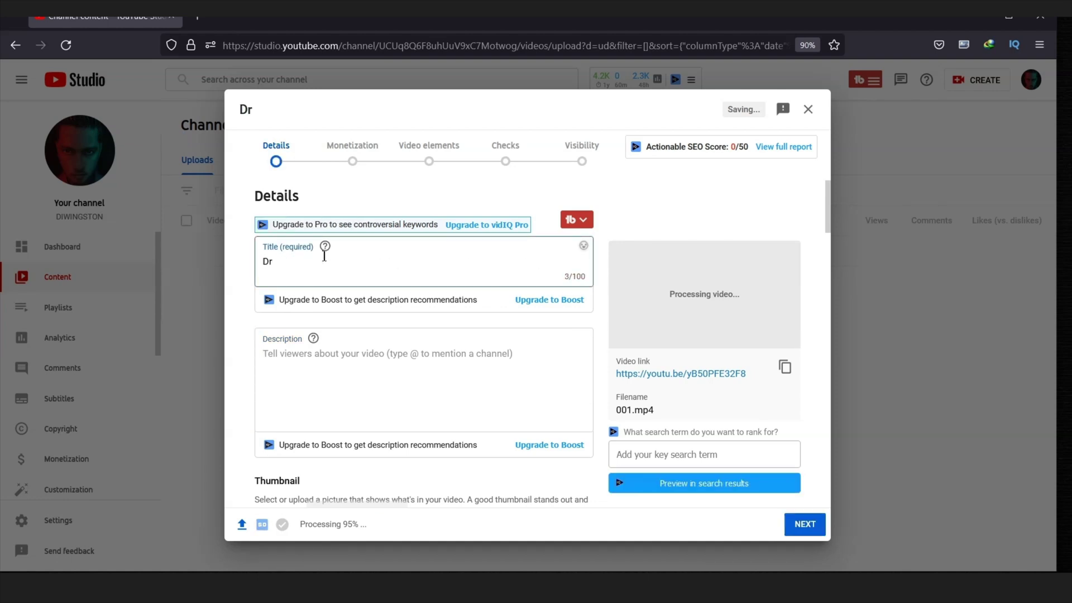
text(Strange Shield Effect #Shorts)
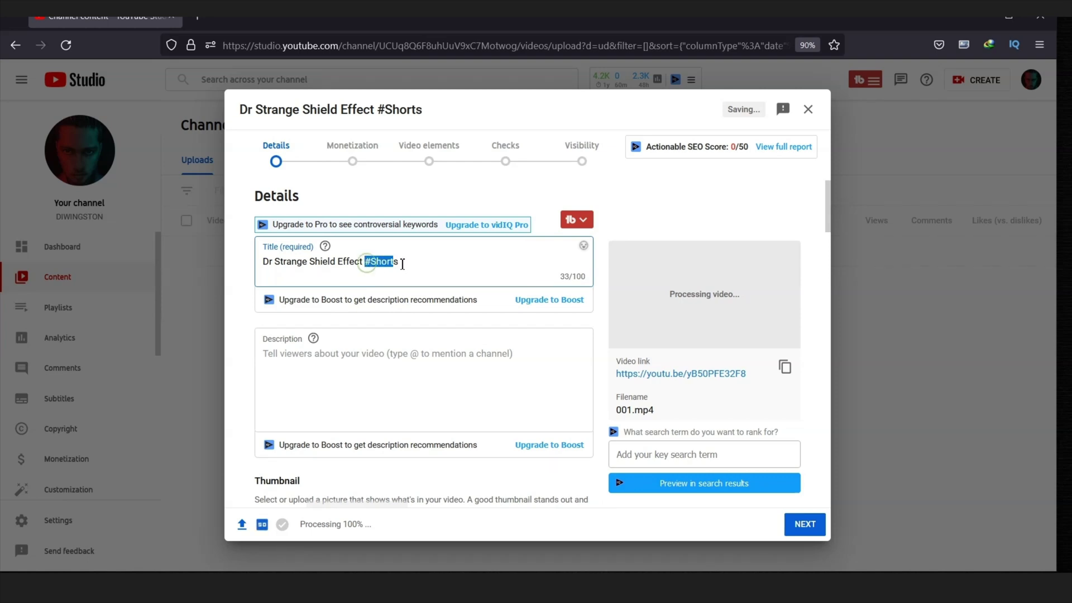
Enter '#Shorts' as the video description.
click(303, 351)
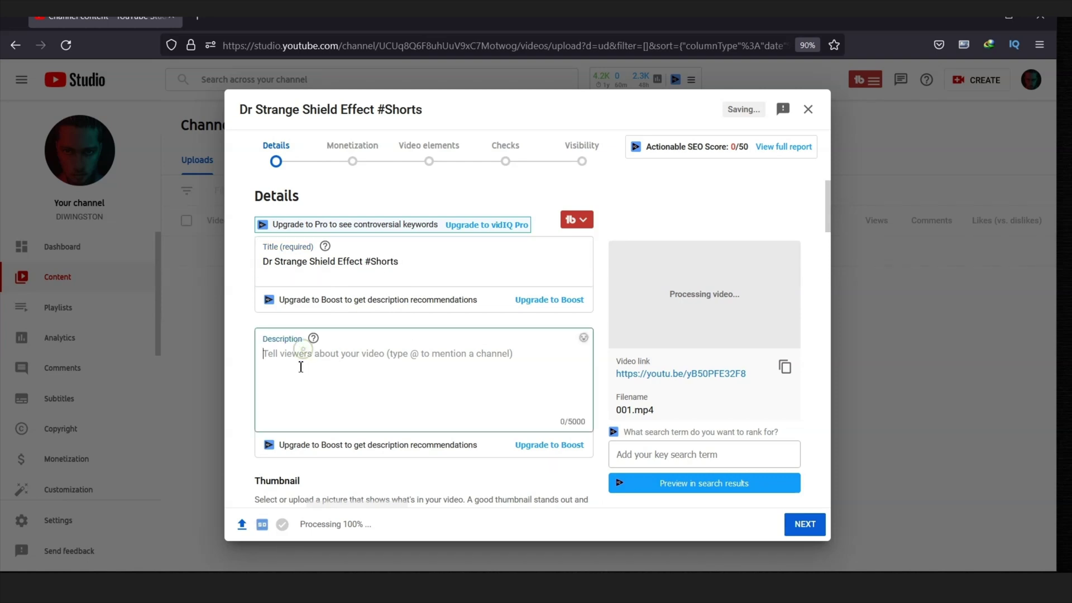
text(#Shorts)
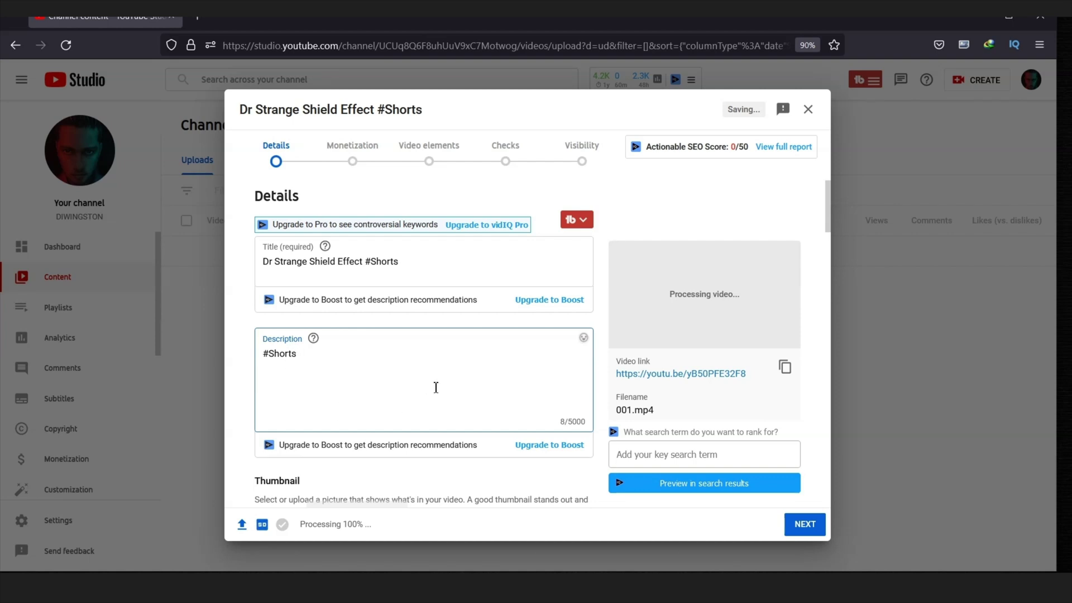
scroll(336, 411, down, 4)
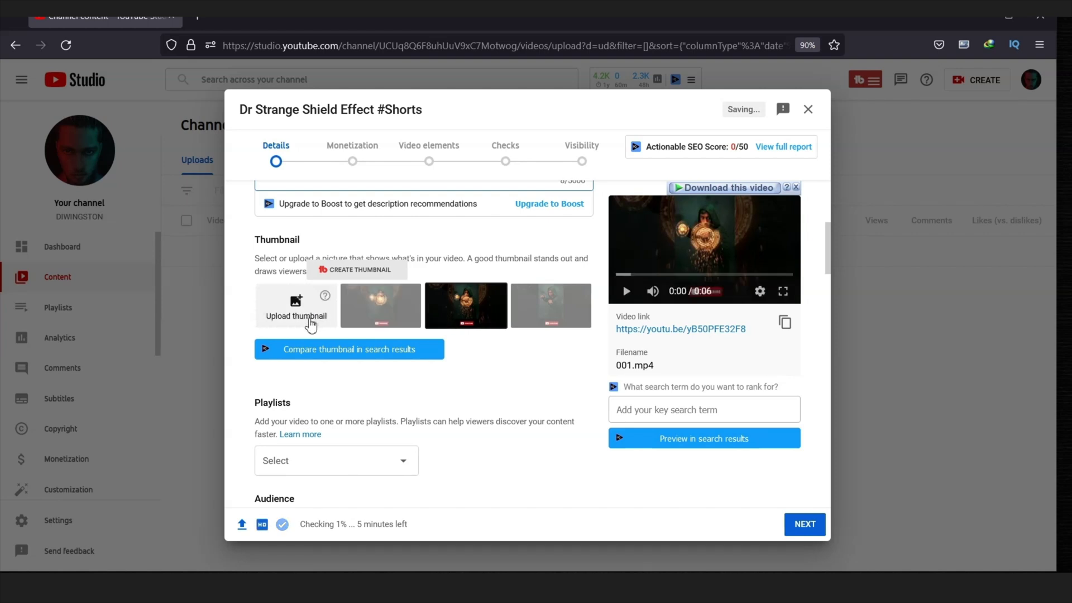
scroll(414, 383, down, 6)
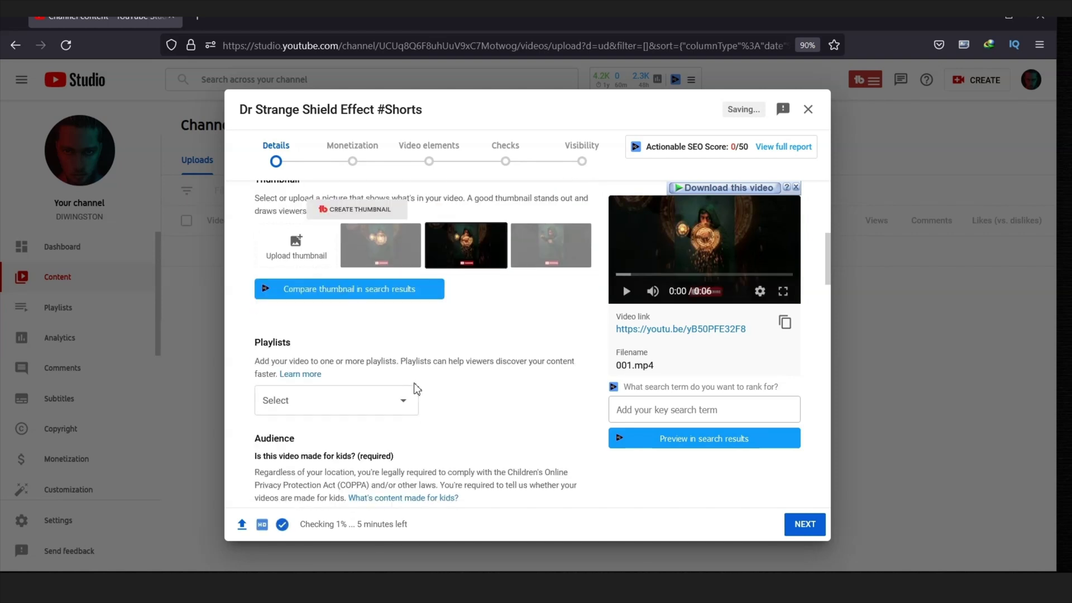
scroll(452, 323, down, 12)
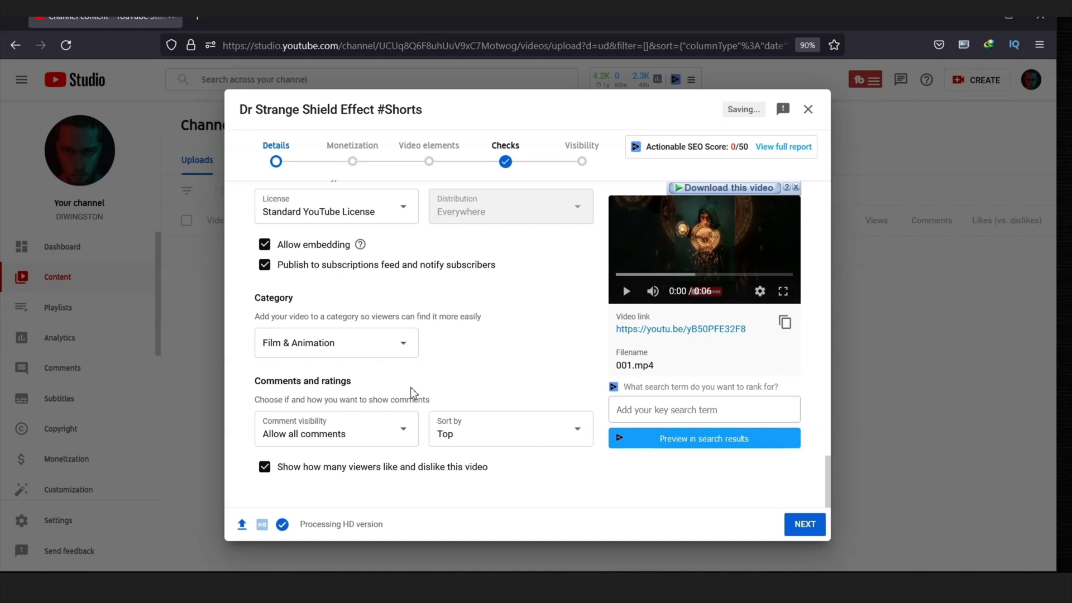
Open the video language list and close it without choosing a language.
scroll(410, 386, up, 5)
click(385, 344)
scroll(335, 231, down, 10)
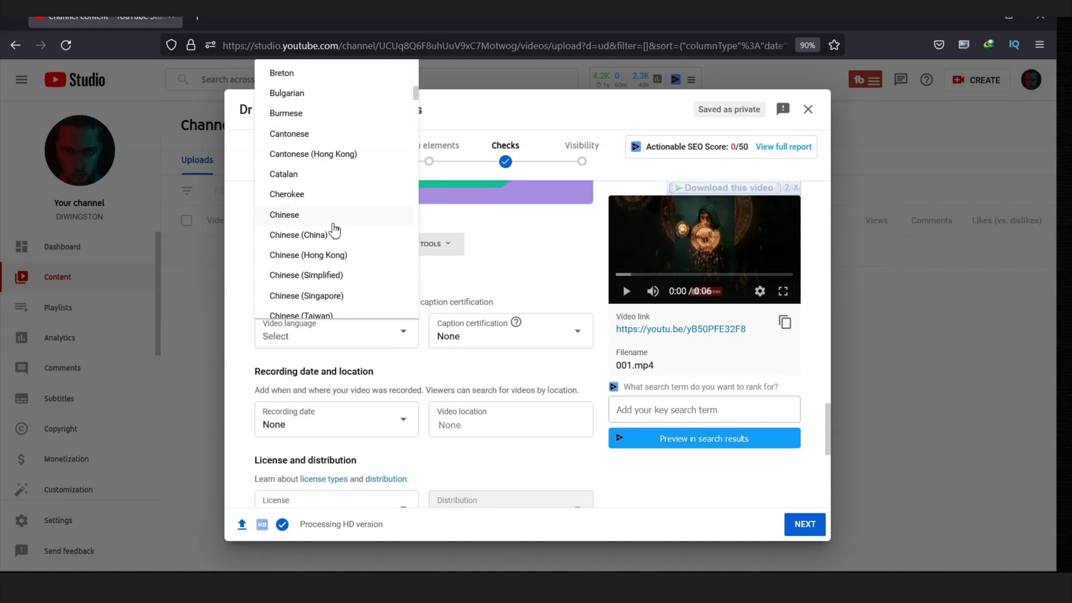
click(313, 278)
scroll(471, 472, down, 3)
On the Monetization step, set monetization to Off.
click(804, 524)
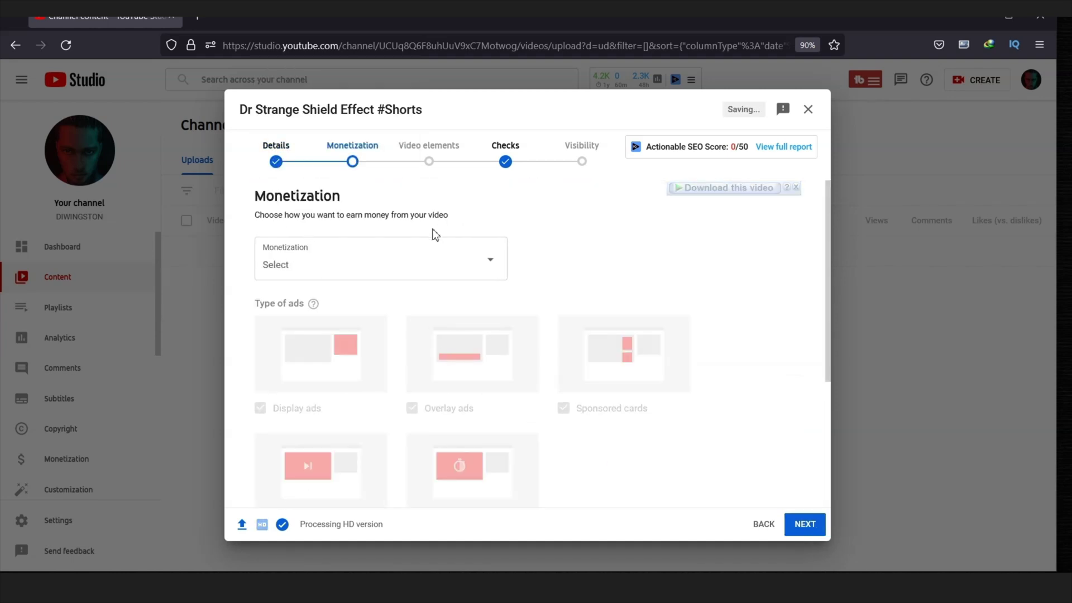
click(334, 256)
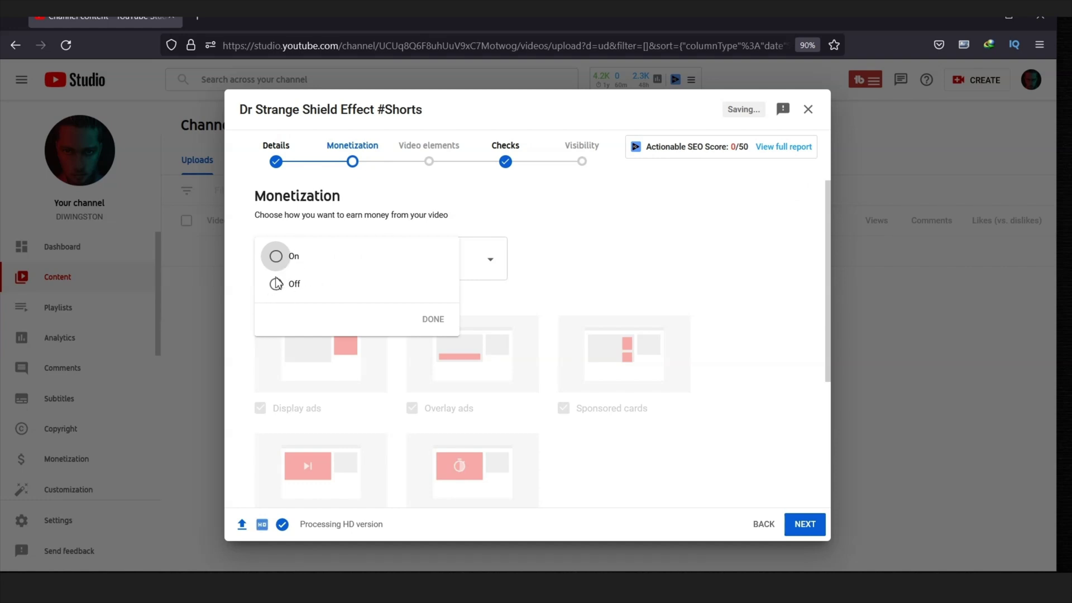
click(391, 287)
click(432, 320)
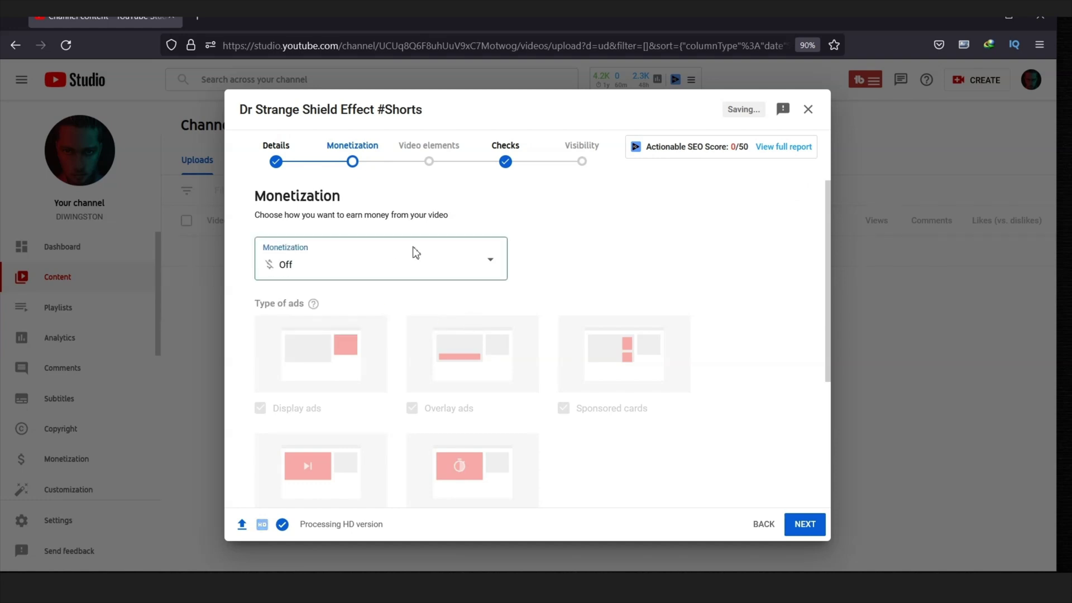
scroll(731, 336, down, 3)
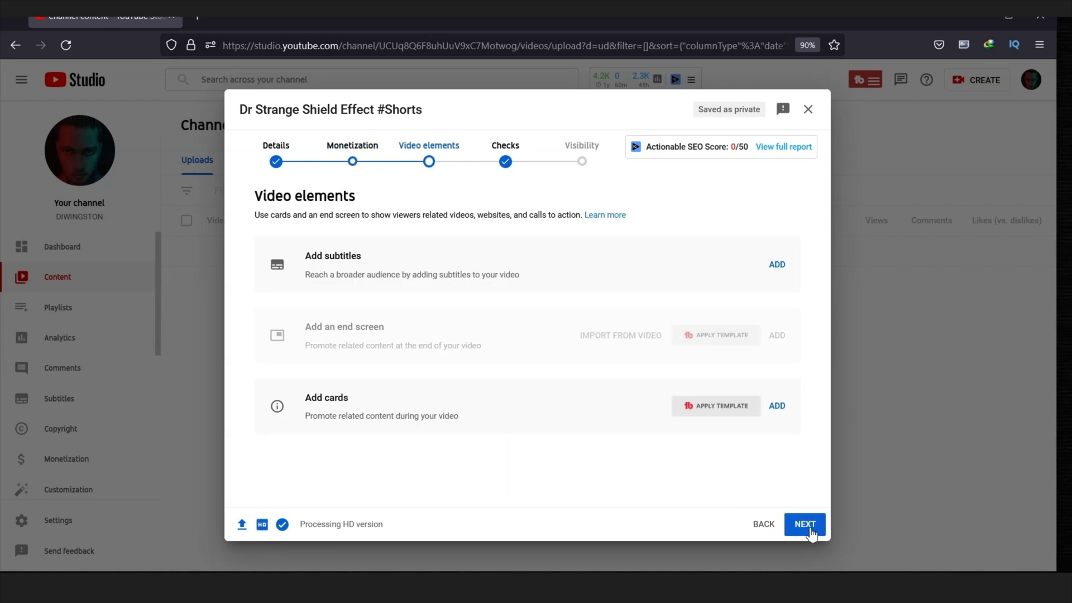
Advance past the Checks step to the Visibility step.
click(810, 529)
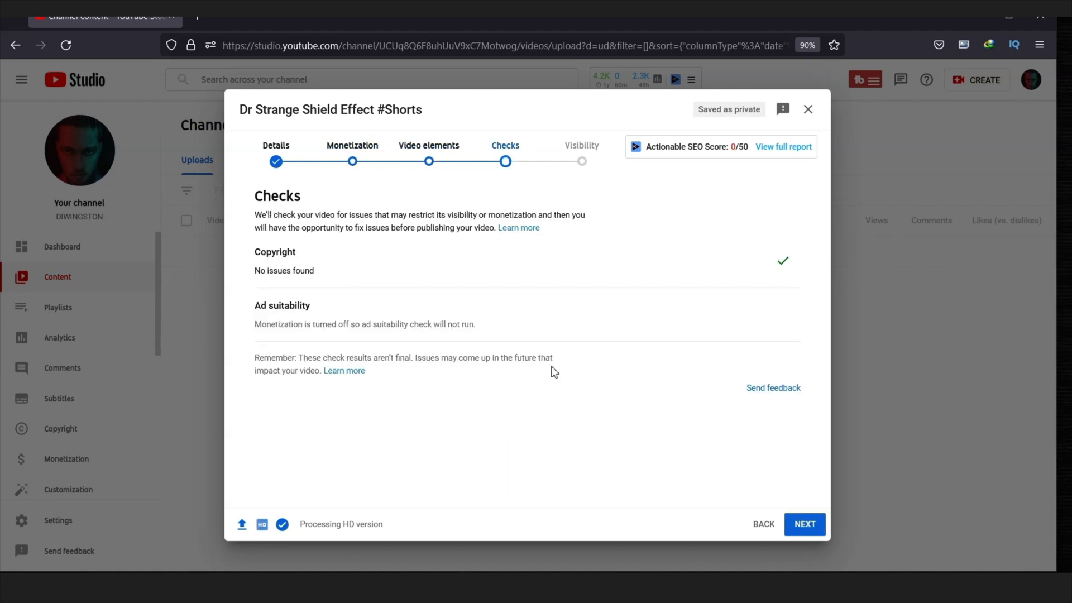
click(810, 530)
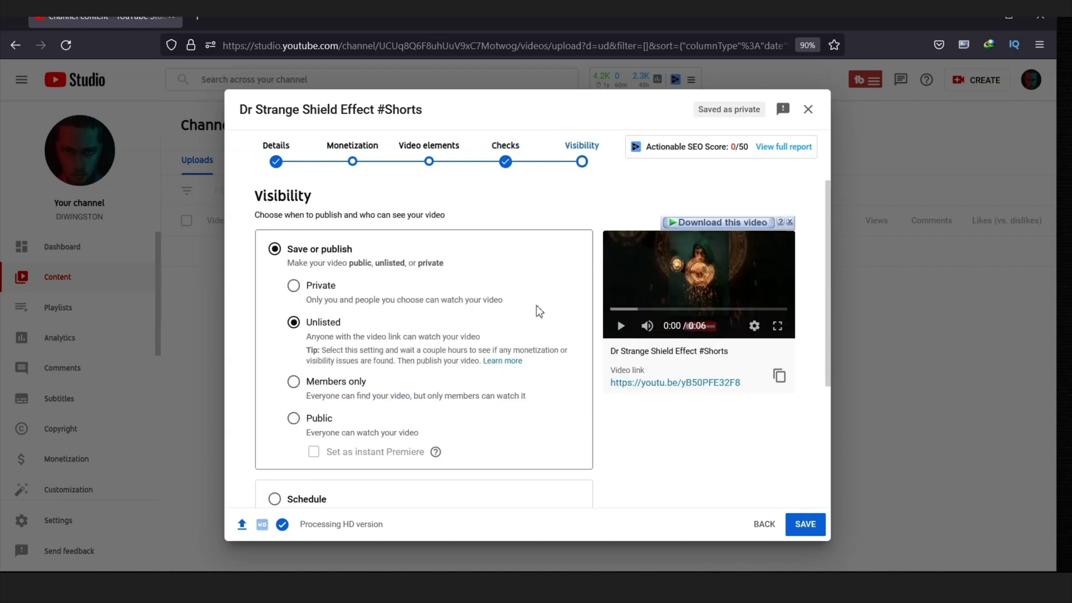
scroll(436, 293, down, 2)
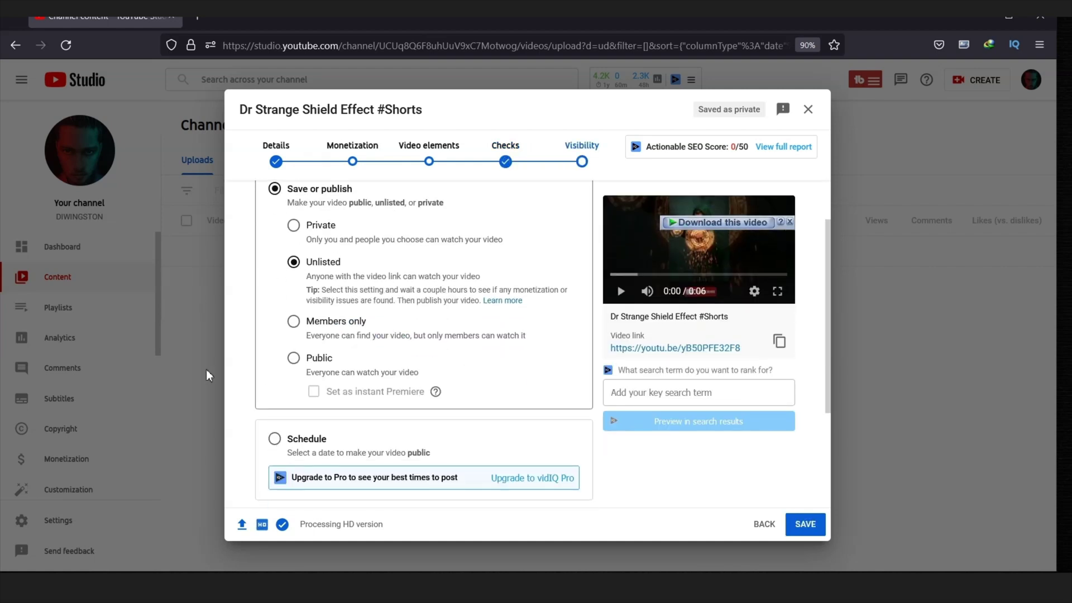
Under Save or publish, choose Private after briefly trying Public and Schedule.
click(293, 357)
click(382, 429)
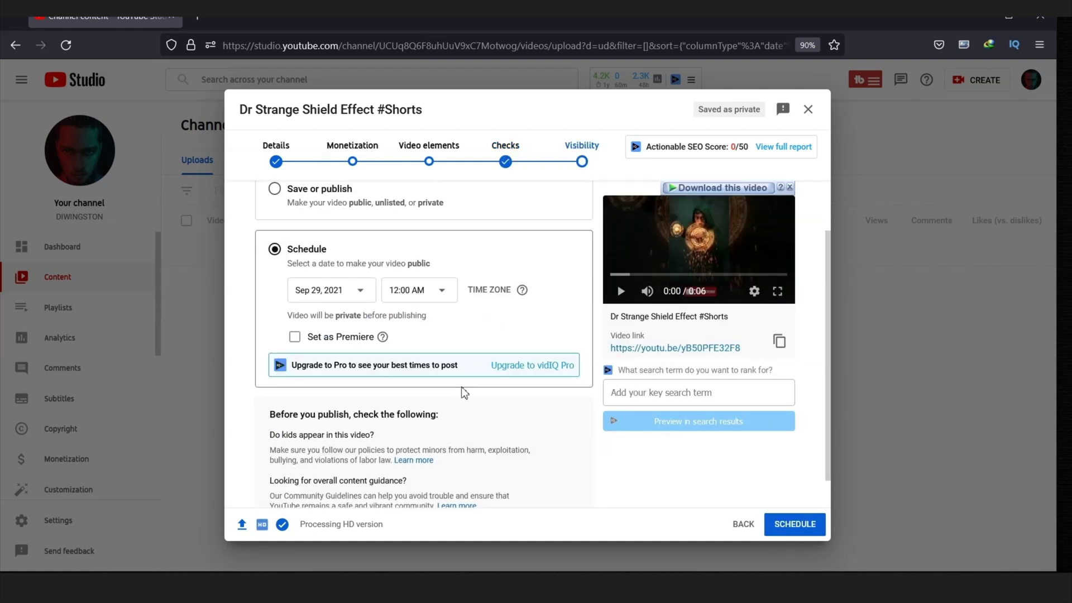
scroll(424, 382, up, 2)
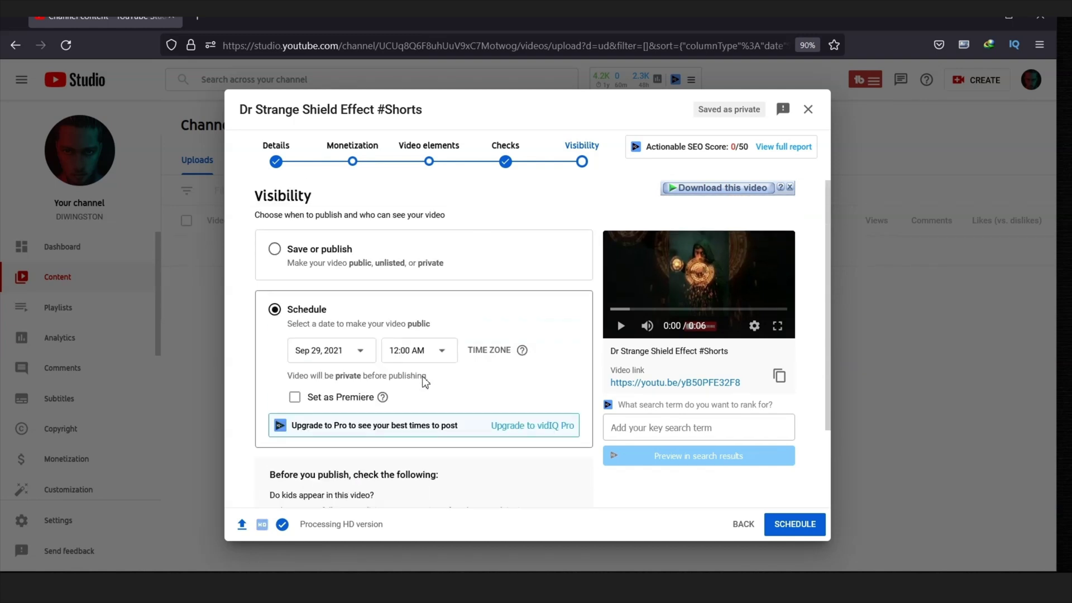
click(273, 251)
click(294, 286)
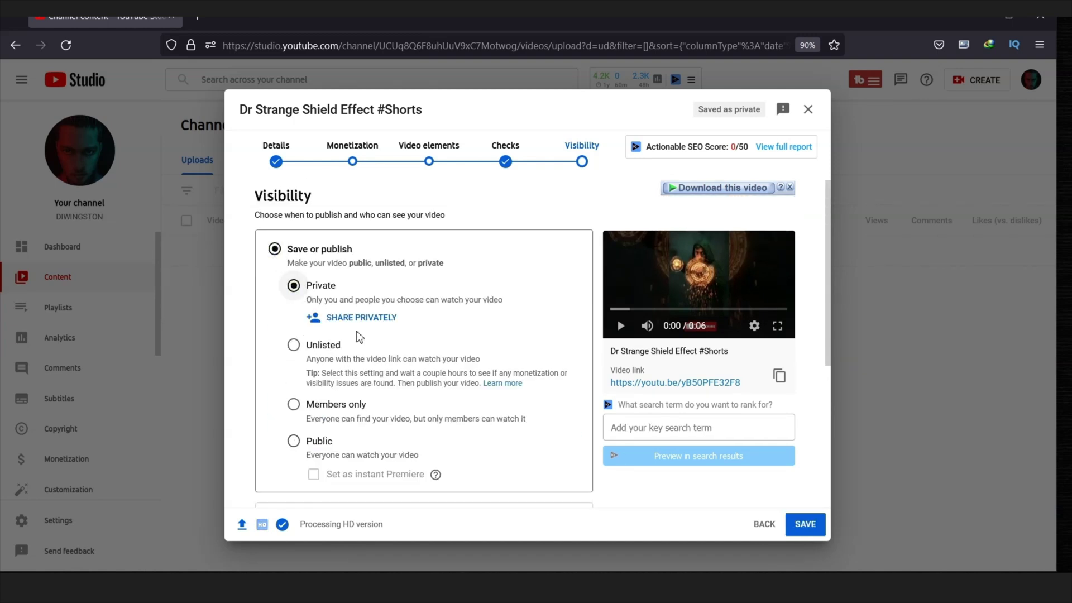